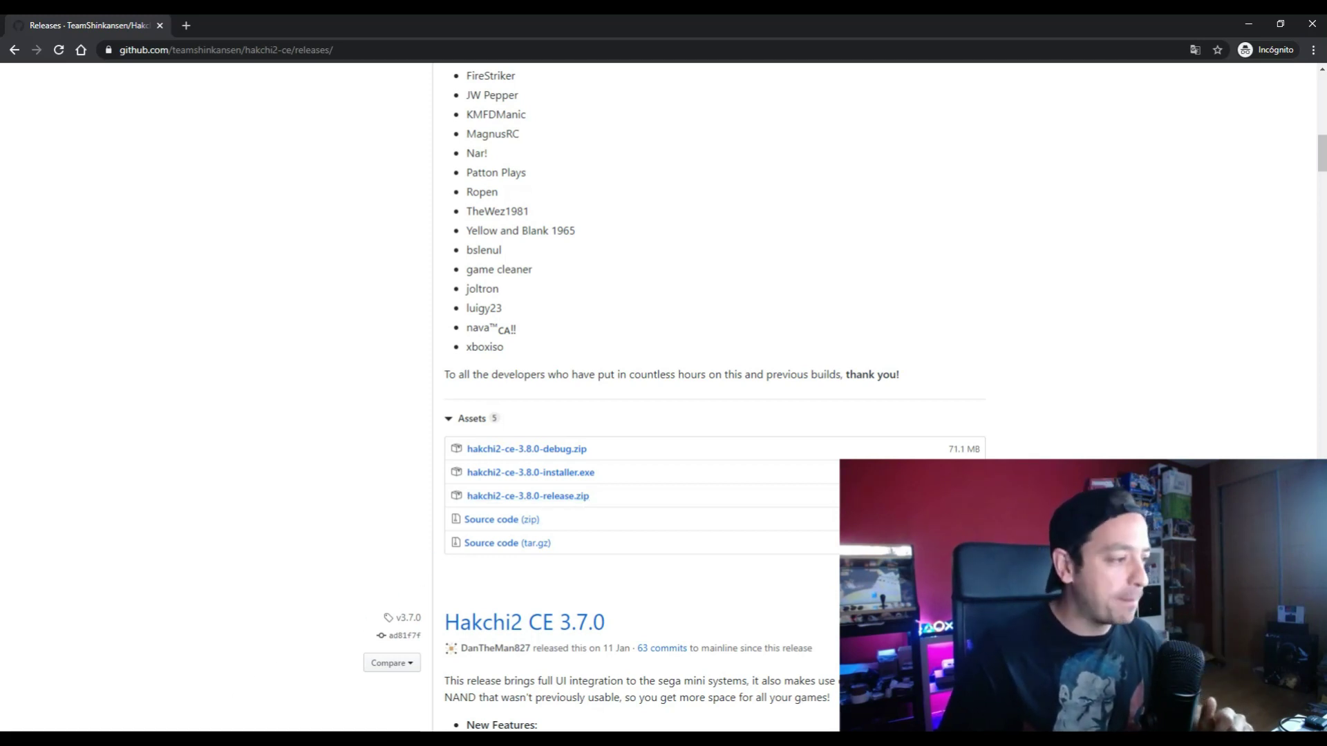
Extract hakchi2-ce-3.8.0-release.zip with 7-Zip into a folder of the same name inside the hakchi2ce folder.
click(255, 681)
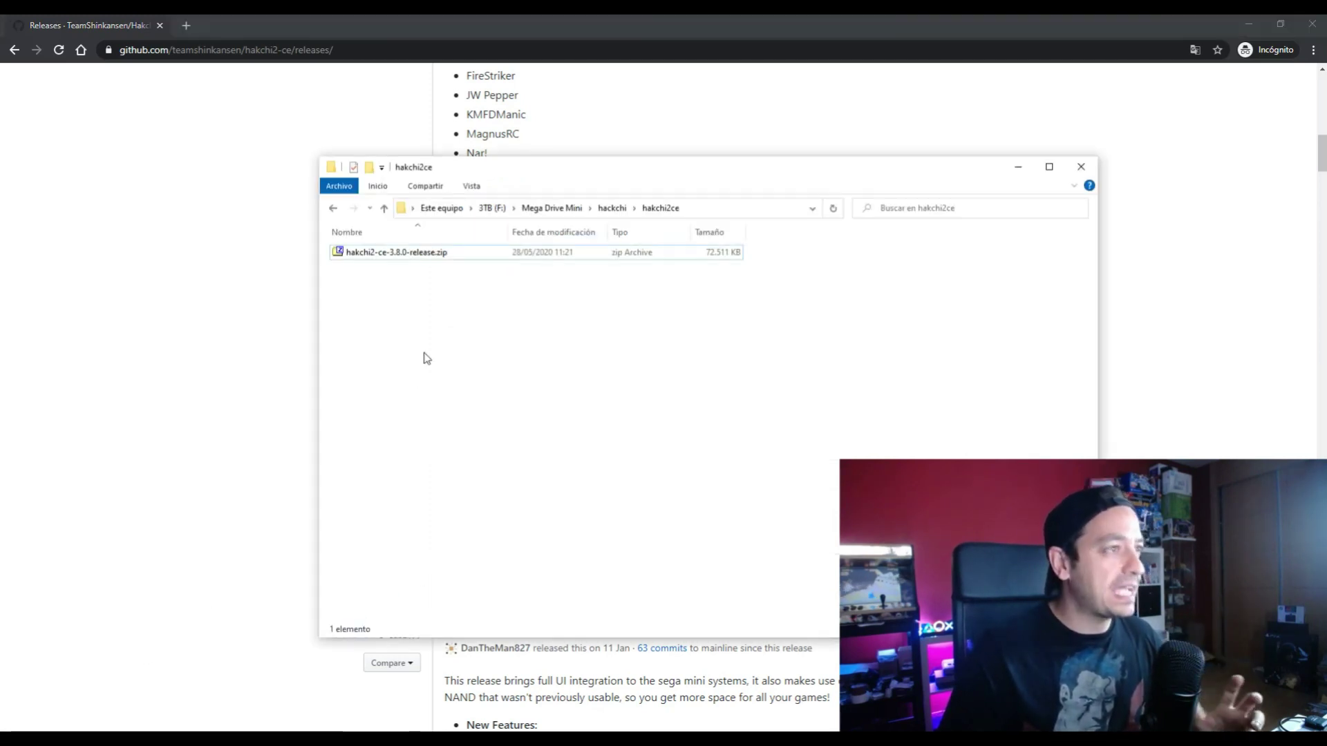
click(430, 254)
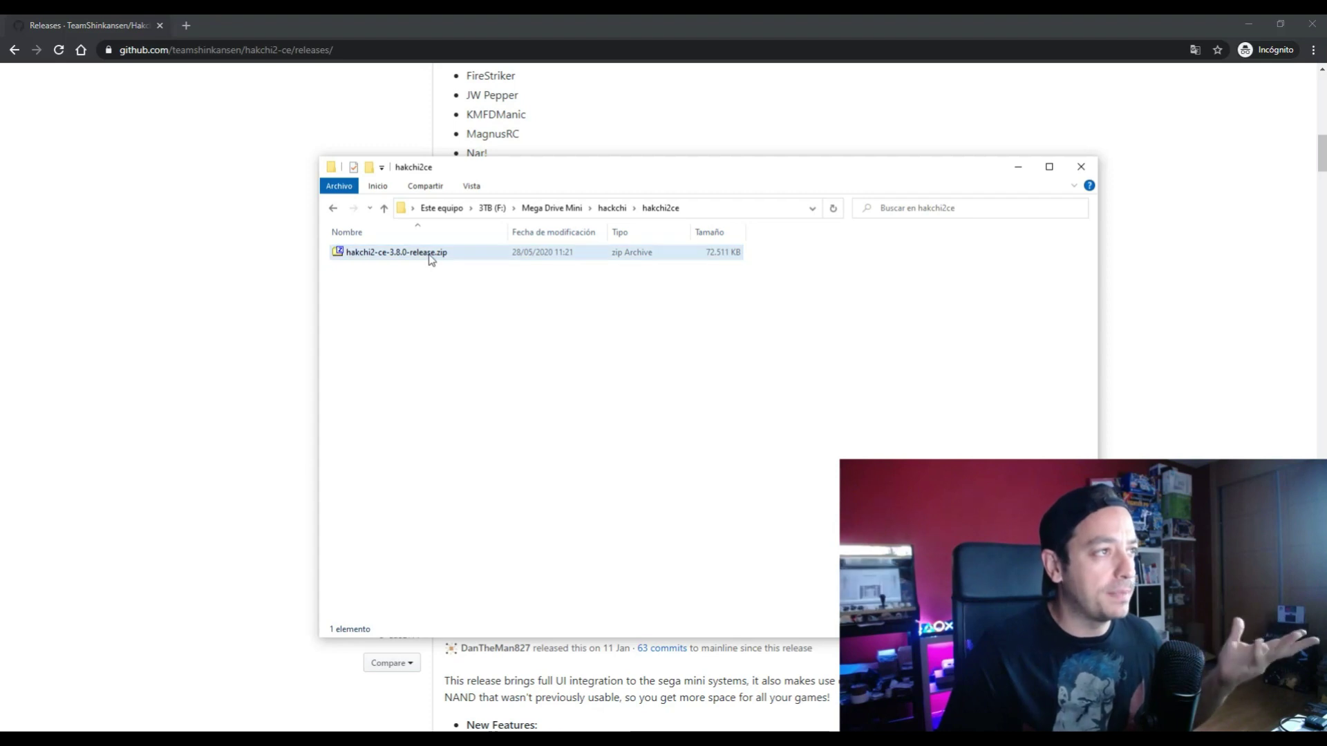
right_click(429, 255)
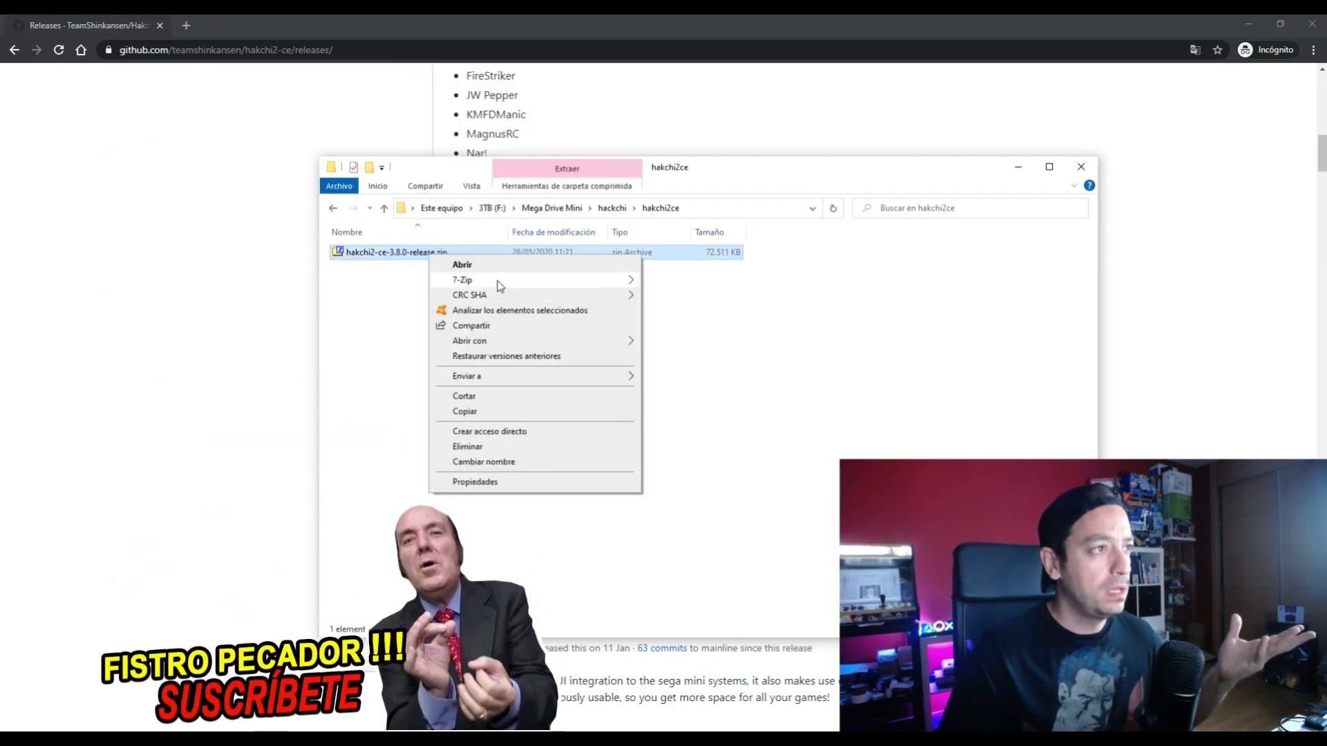
mouse_move(498, 287)
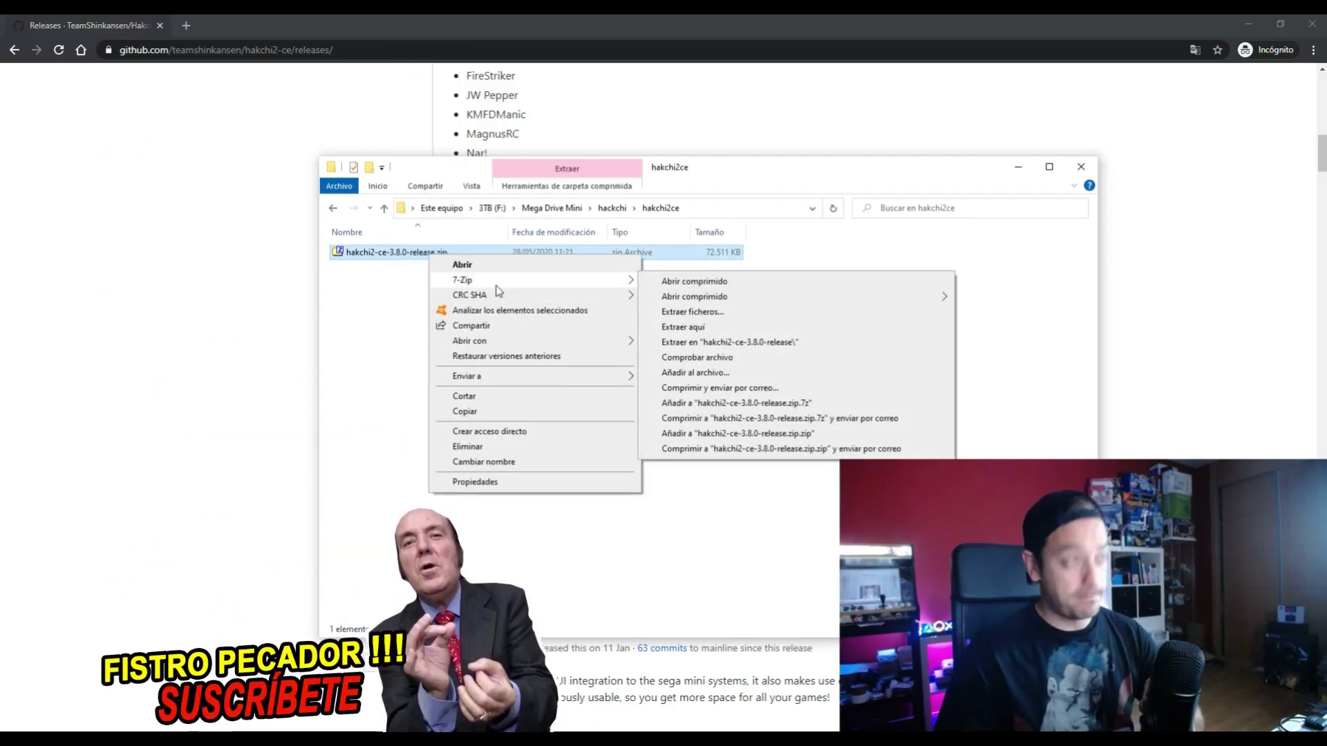
click(716, 342)
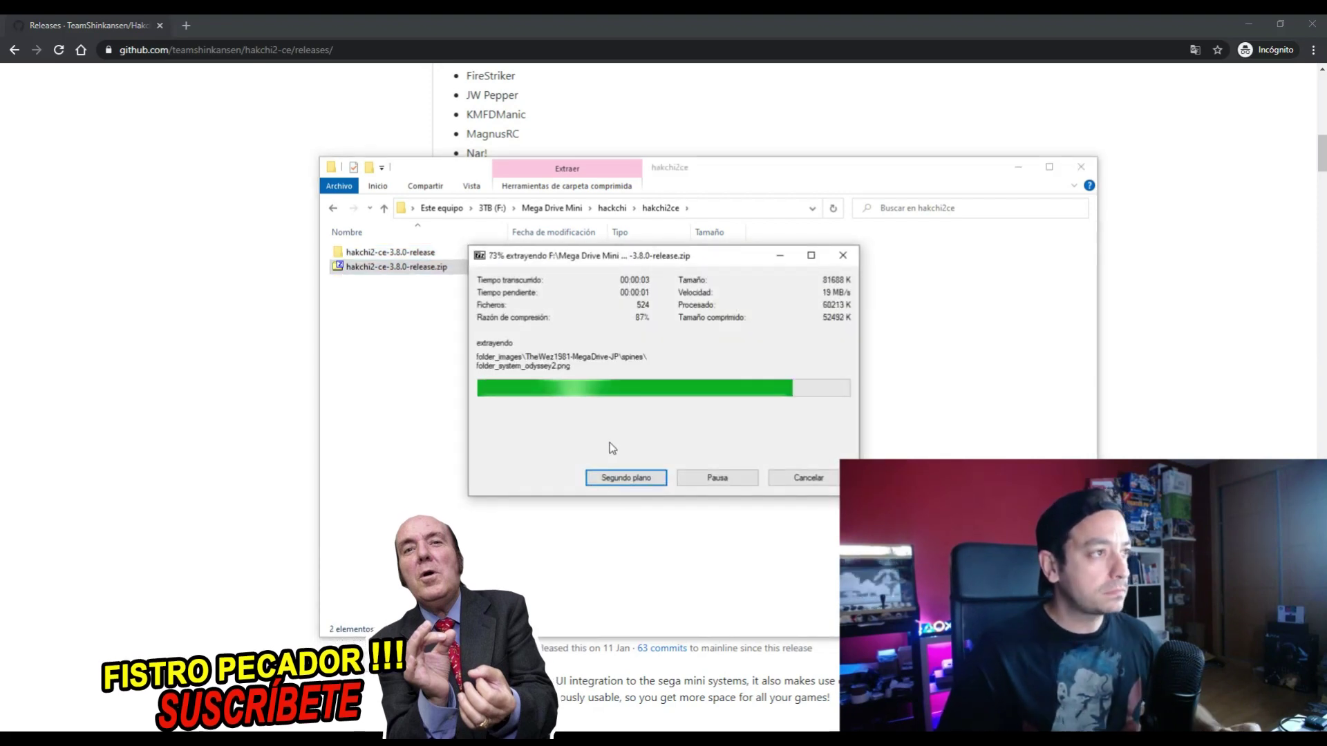
Launch hakchi.exe from the extracted hakchi2-ce-3.8.0-release folder and dismiss the startup messages and firewall alert.
double_click(415, 267)
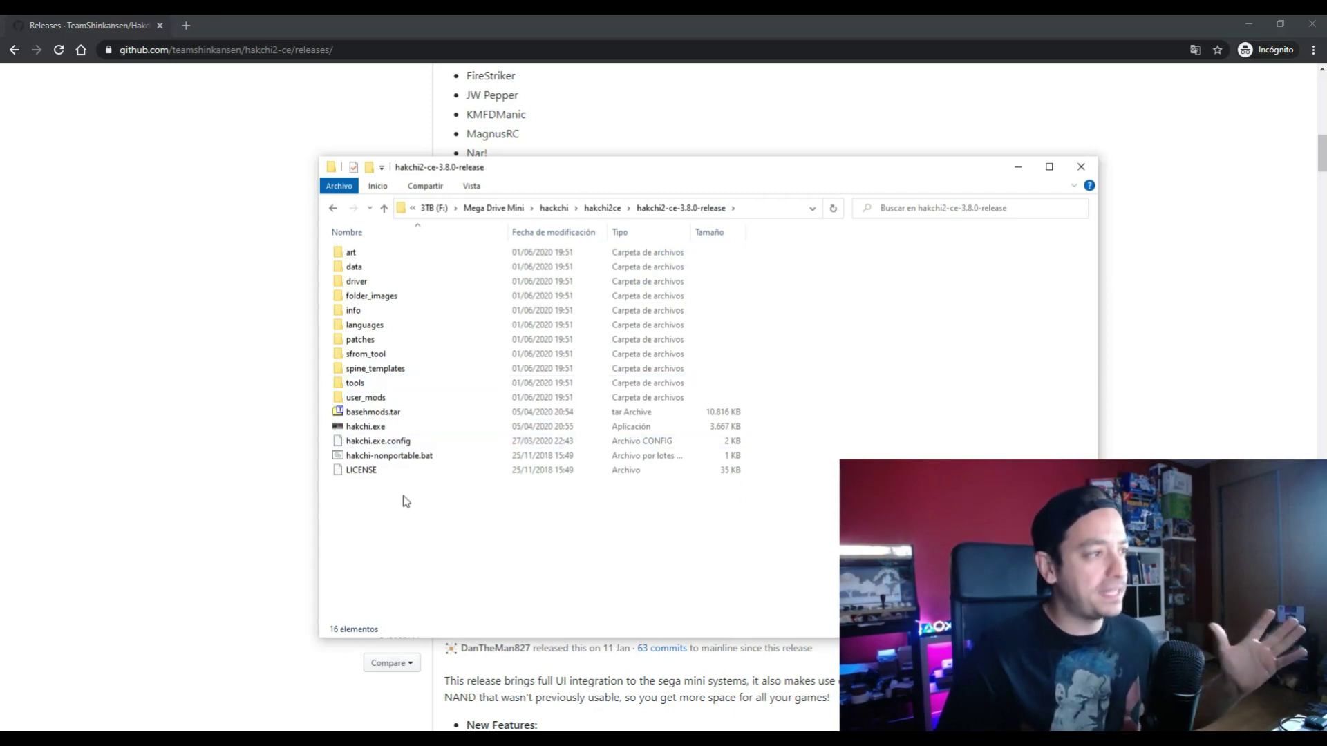
click(355, 428)
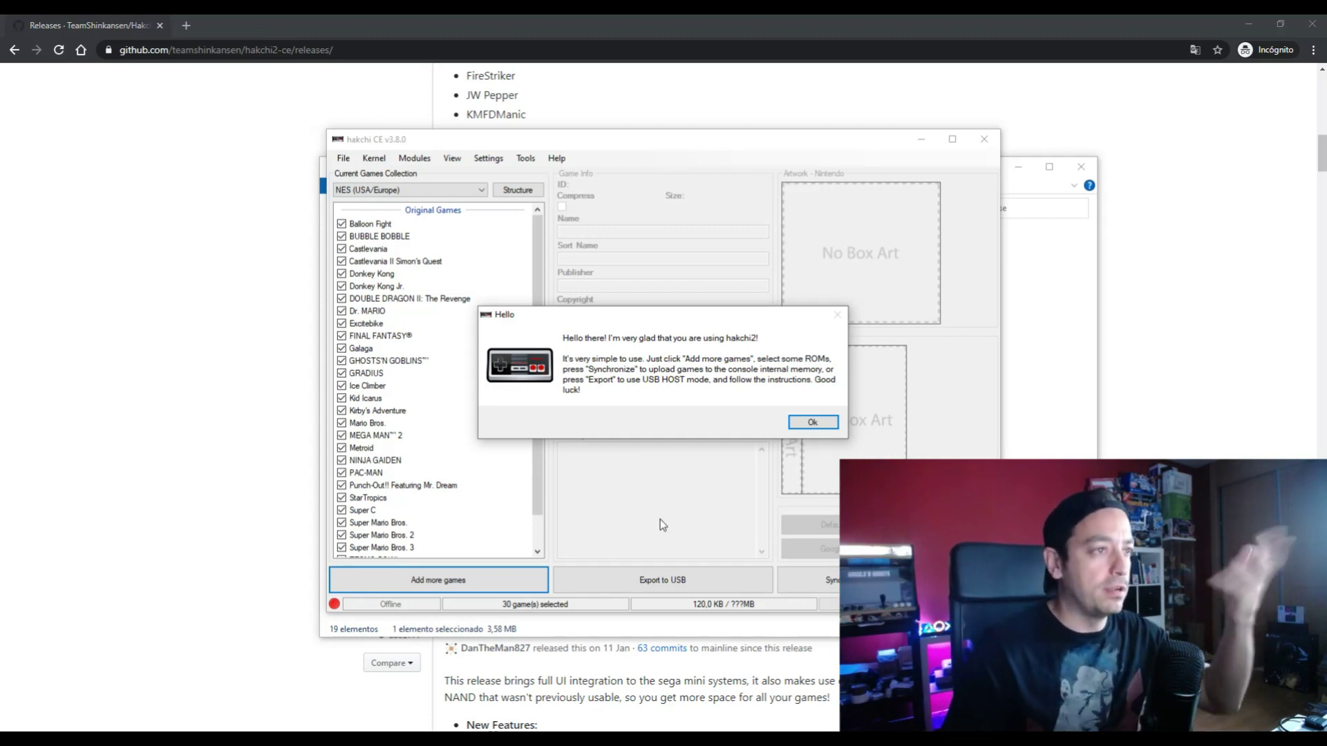
click(828, 427)
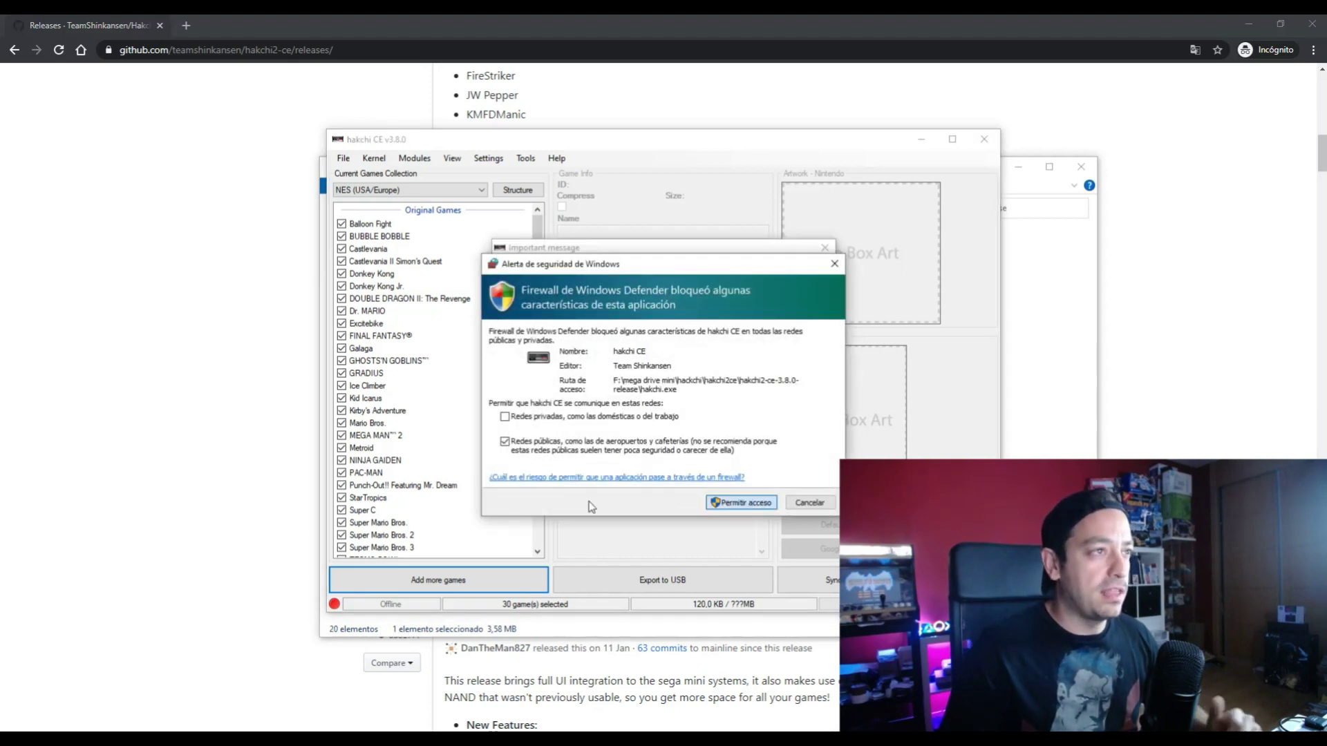
click(684, 532)
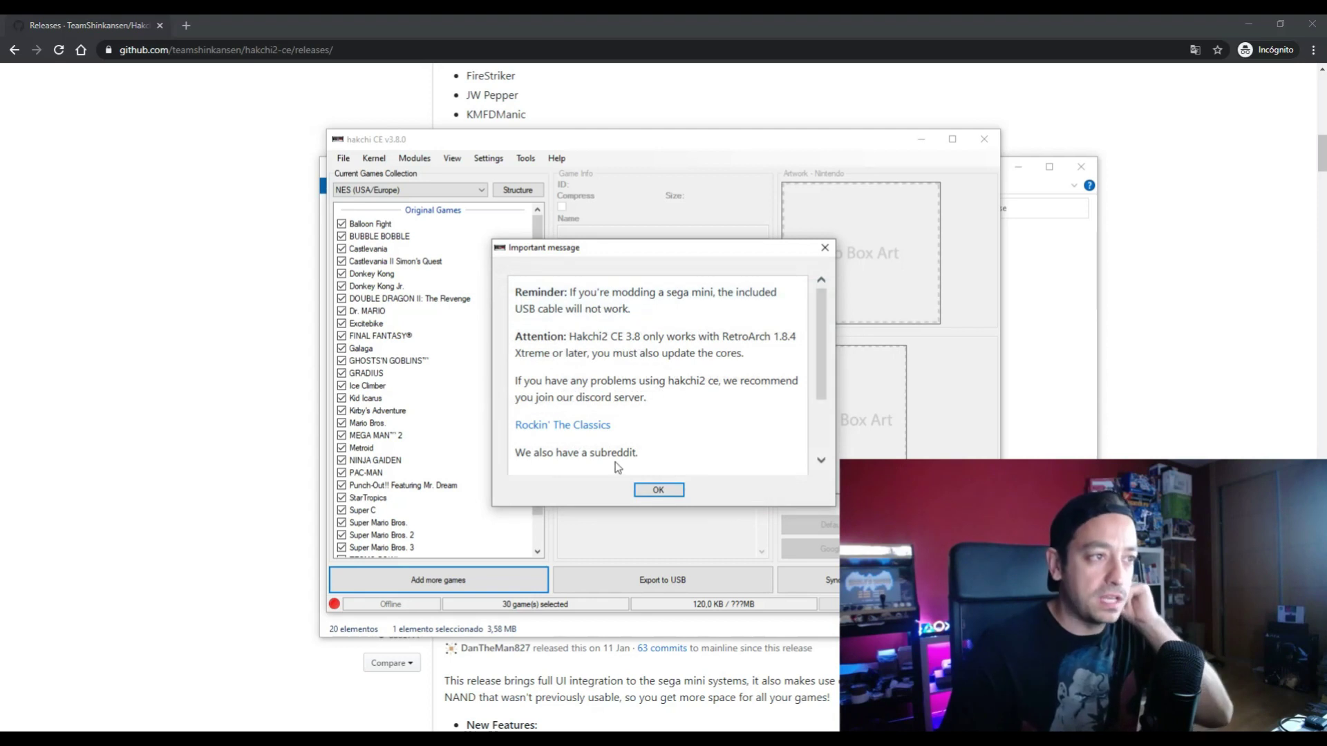
click(658, 490)
Set the current games collection to Sega MegaDrive (JPN) and look through its original games.
click(483, 192)
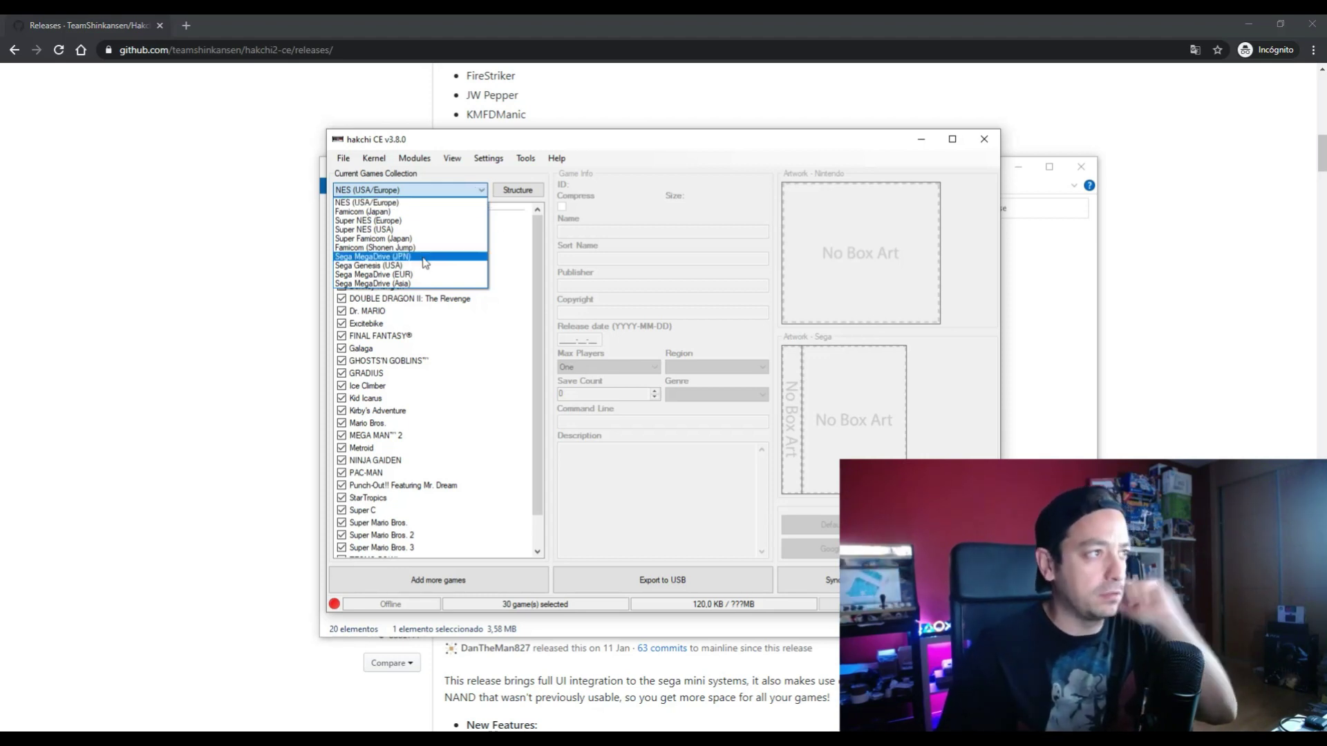
click(427, 257)
drag(538, 311, 551, 259)
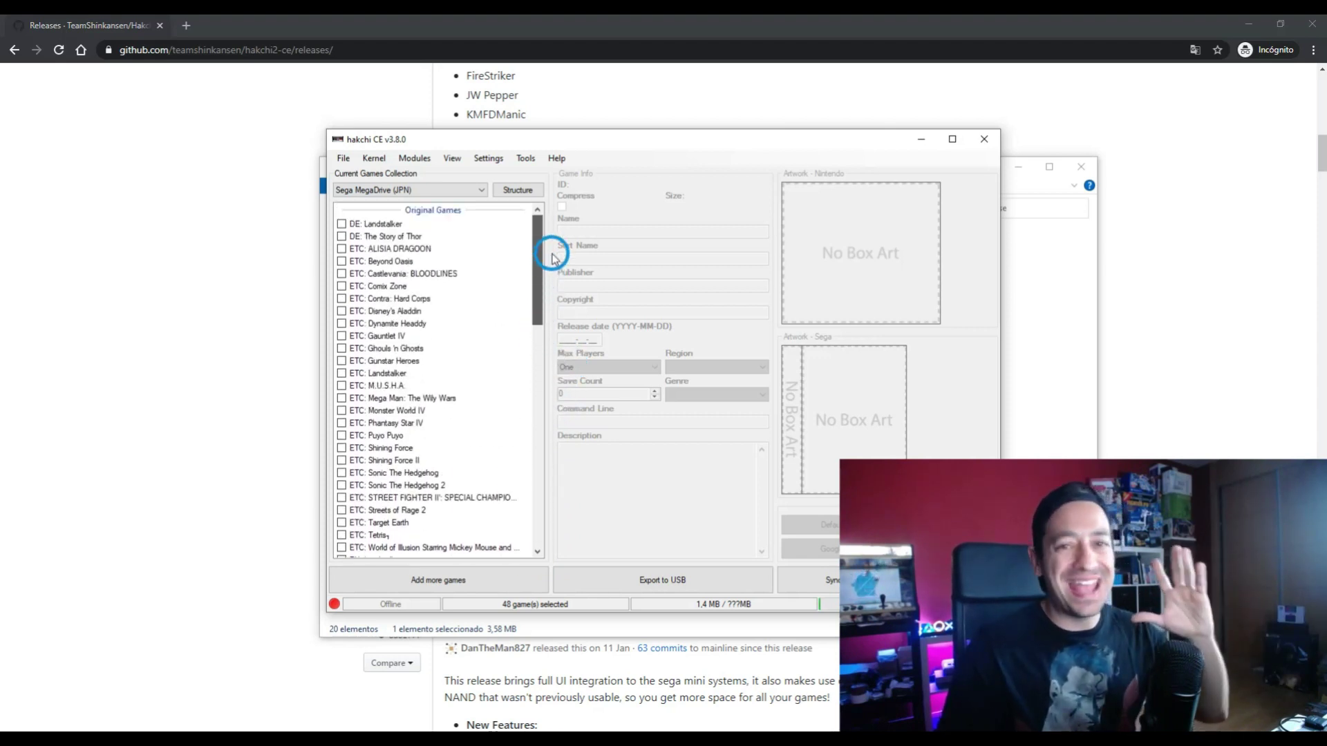
Install the custom kernel on the console, choosing to continue despite the modified system files.
click(373, 160)
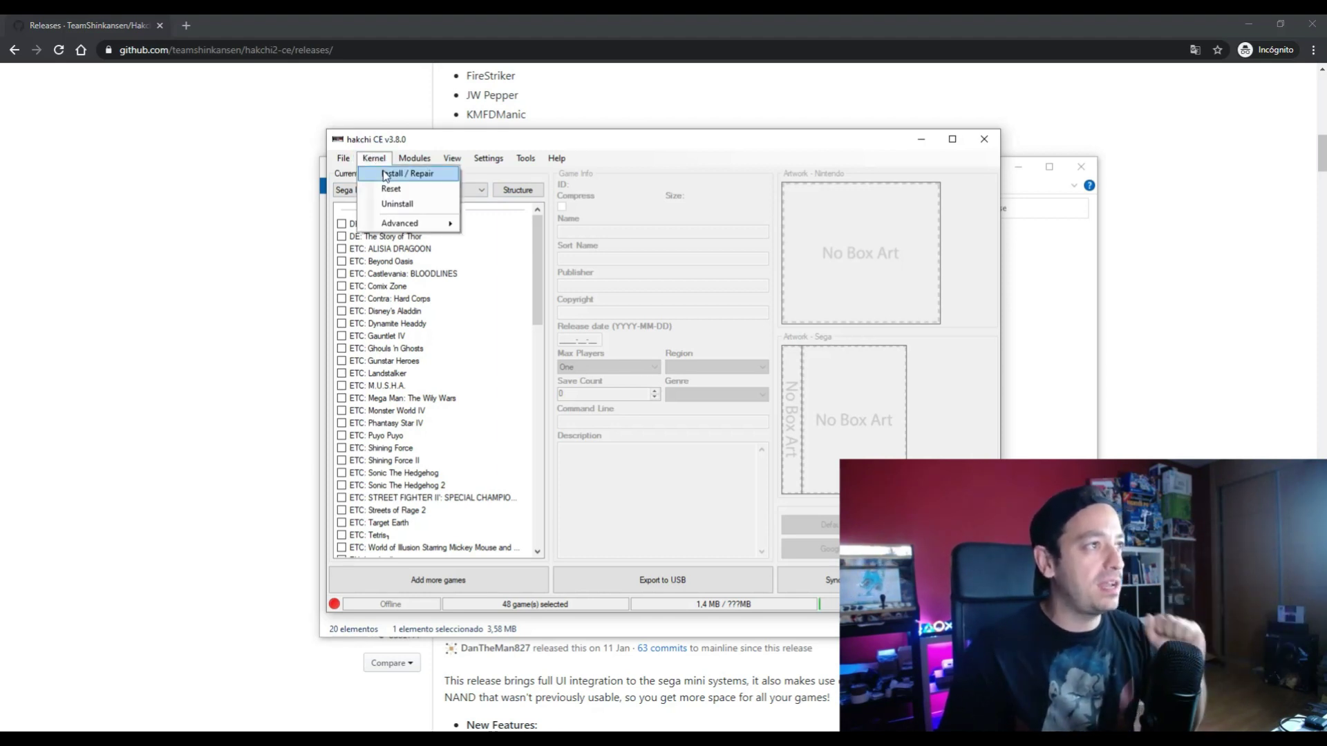
click(385, 175)
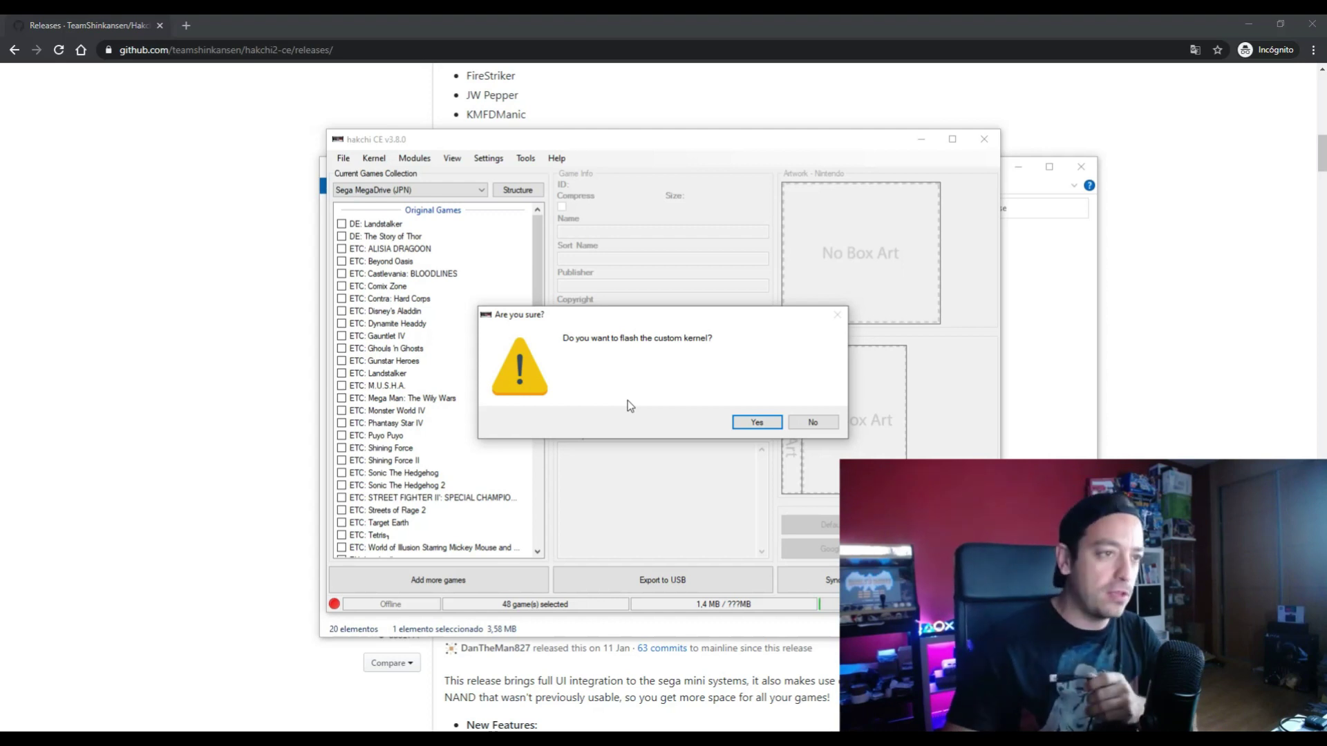
click(754, 423)
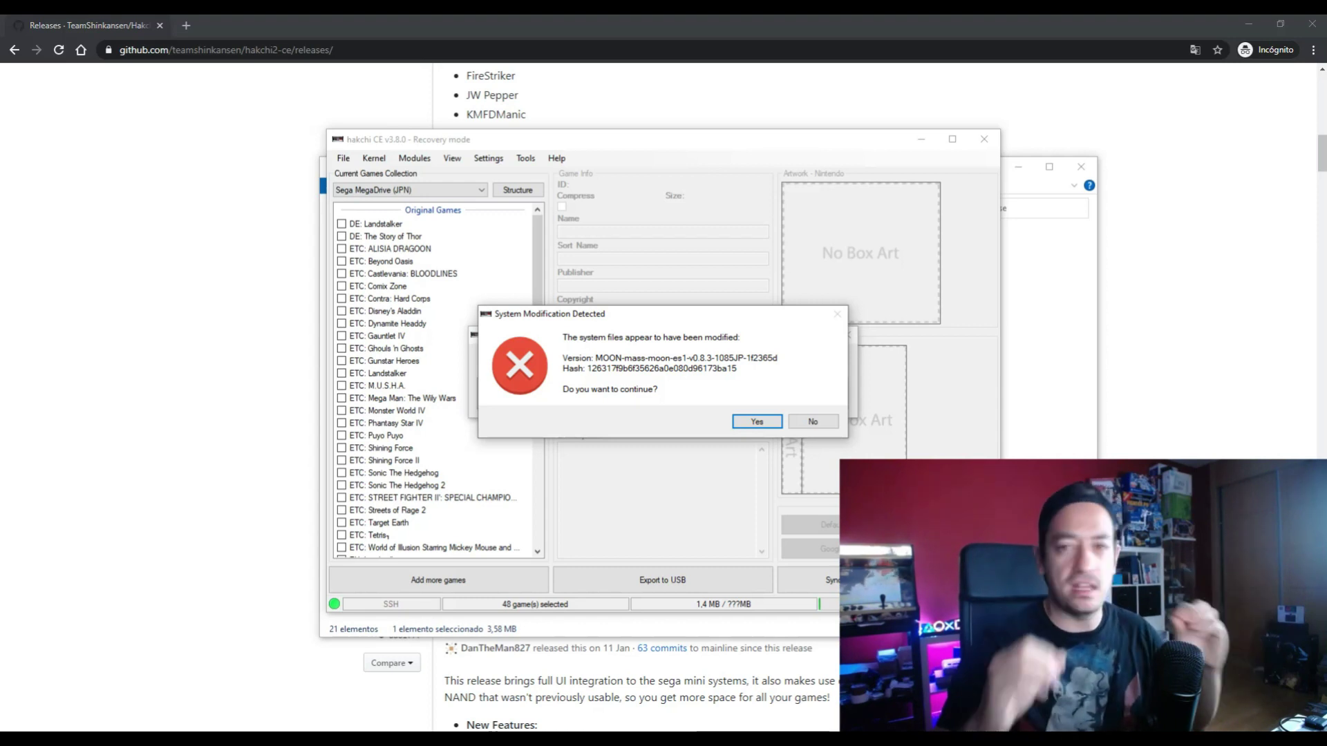
click(756, 422)
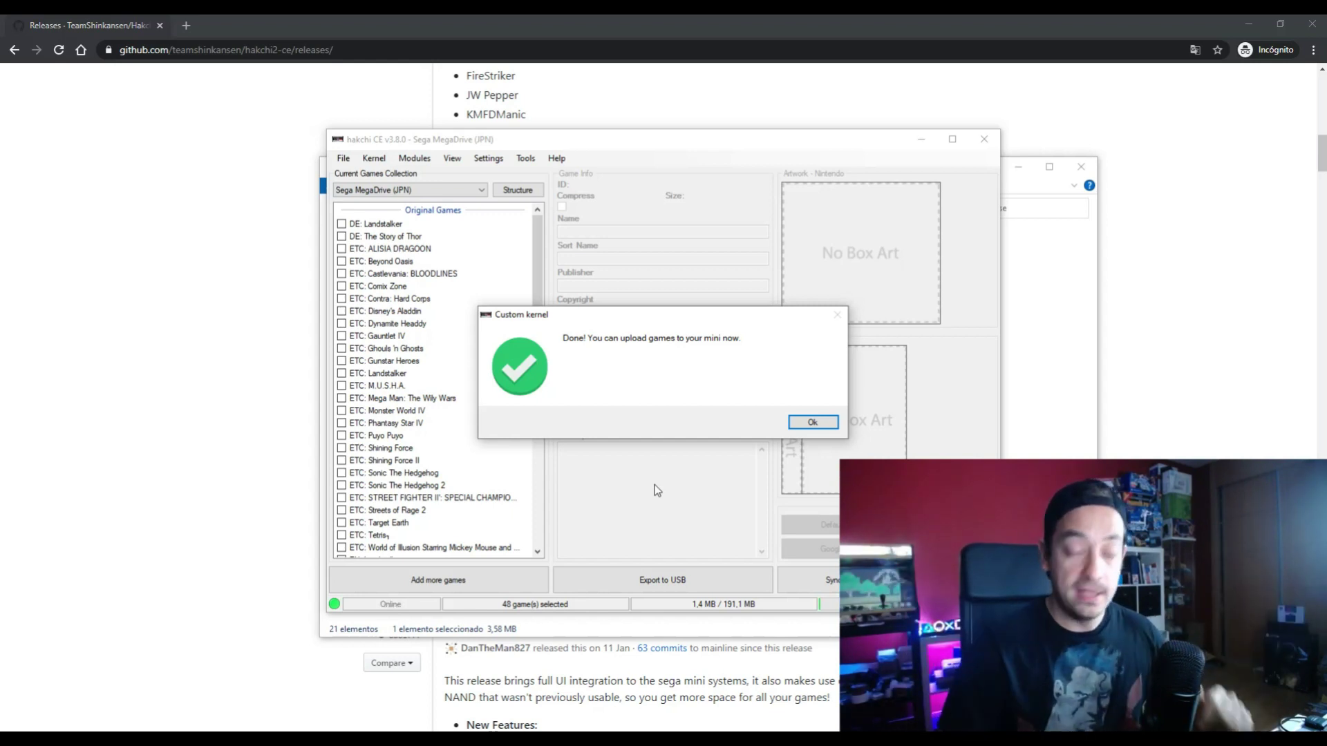
click(801, 423)
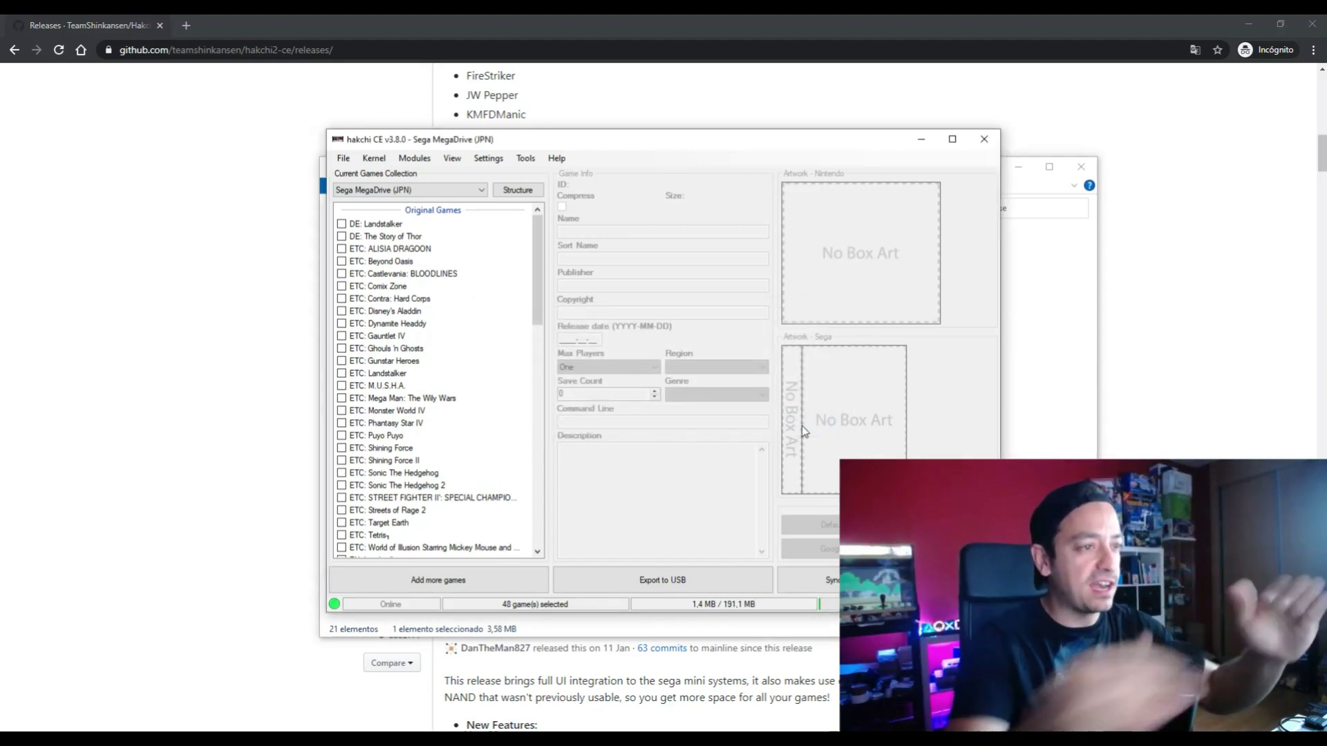
Add the Addams Family, The ROM from the Sega Genesis / Mega Drive ROM folder to the games collection.
drag(775, 143, 473, 97)
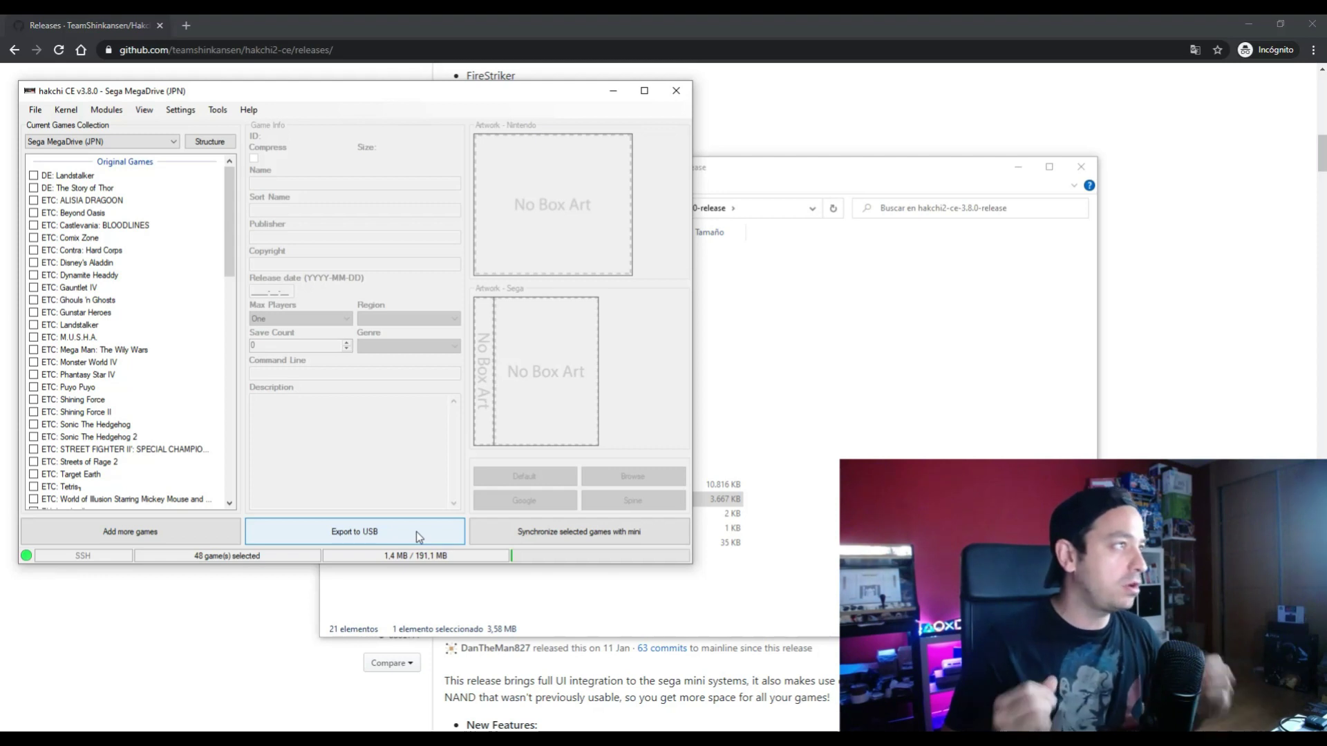
click(150, 536)
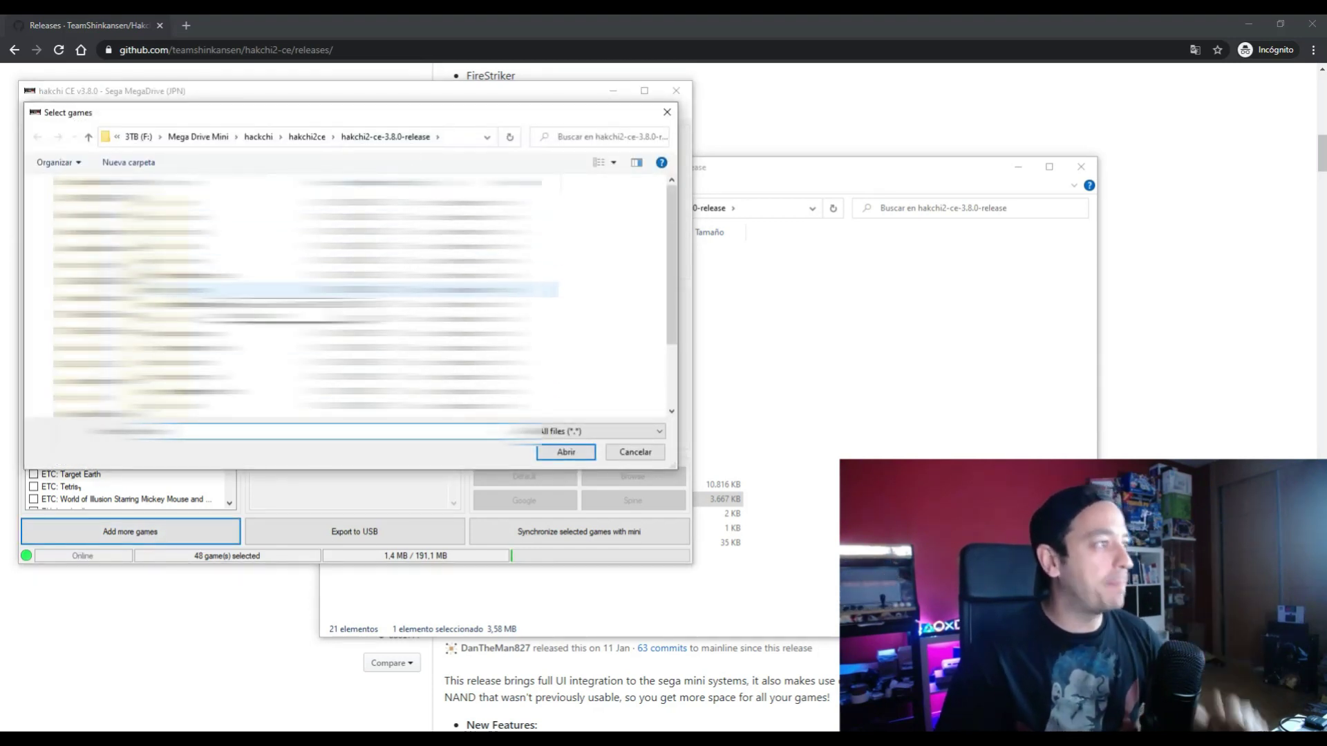
click(211, 141)
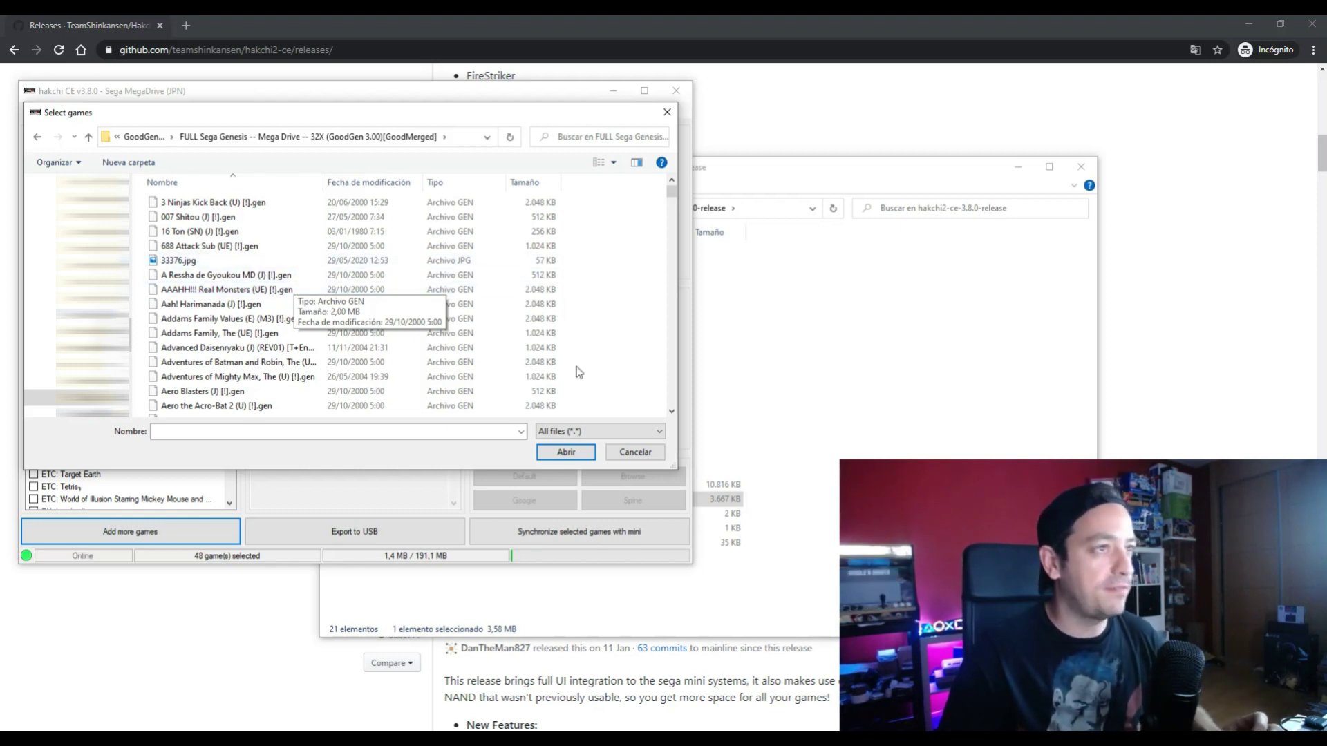
double_click(246, 333)
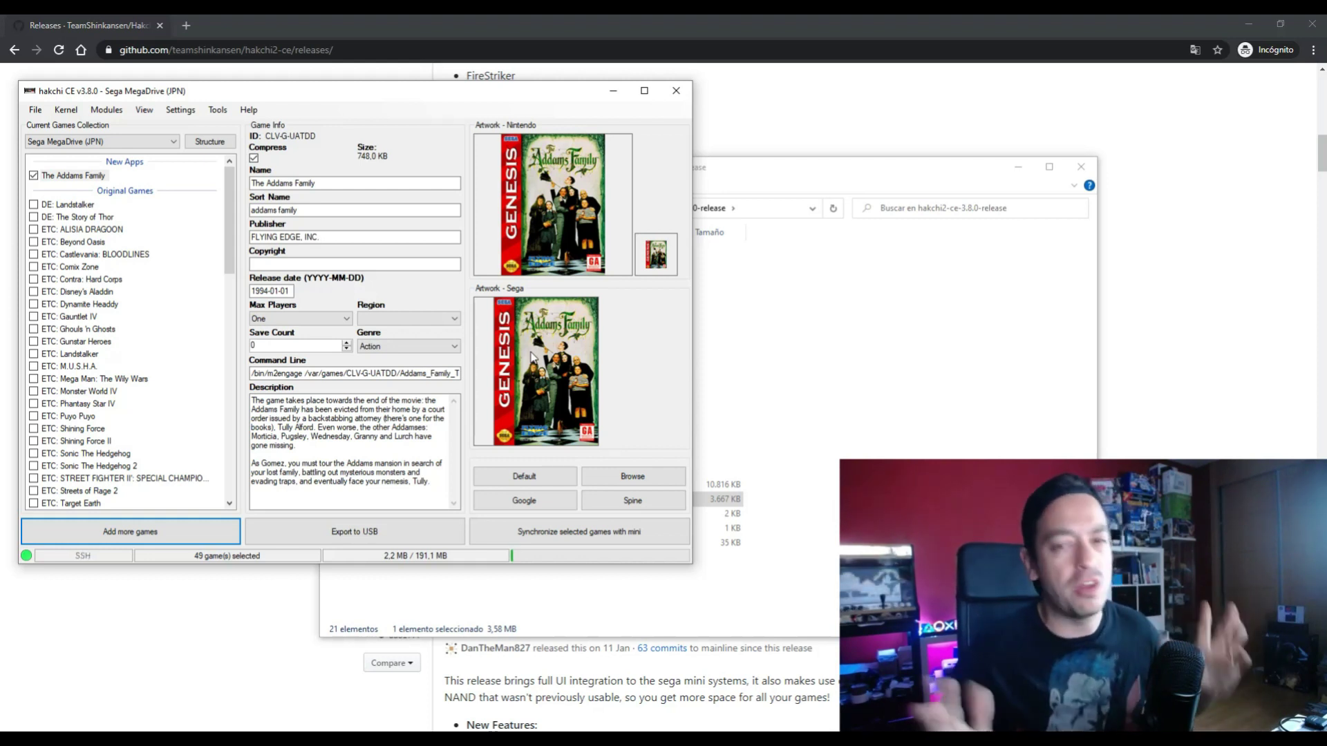
Replace The Addams Family's cover art with the 800x1097 Mega Drive cover from Google Images.
click(538, 502)
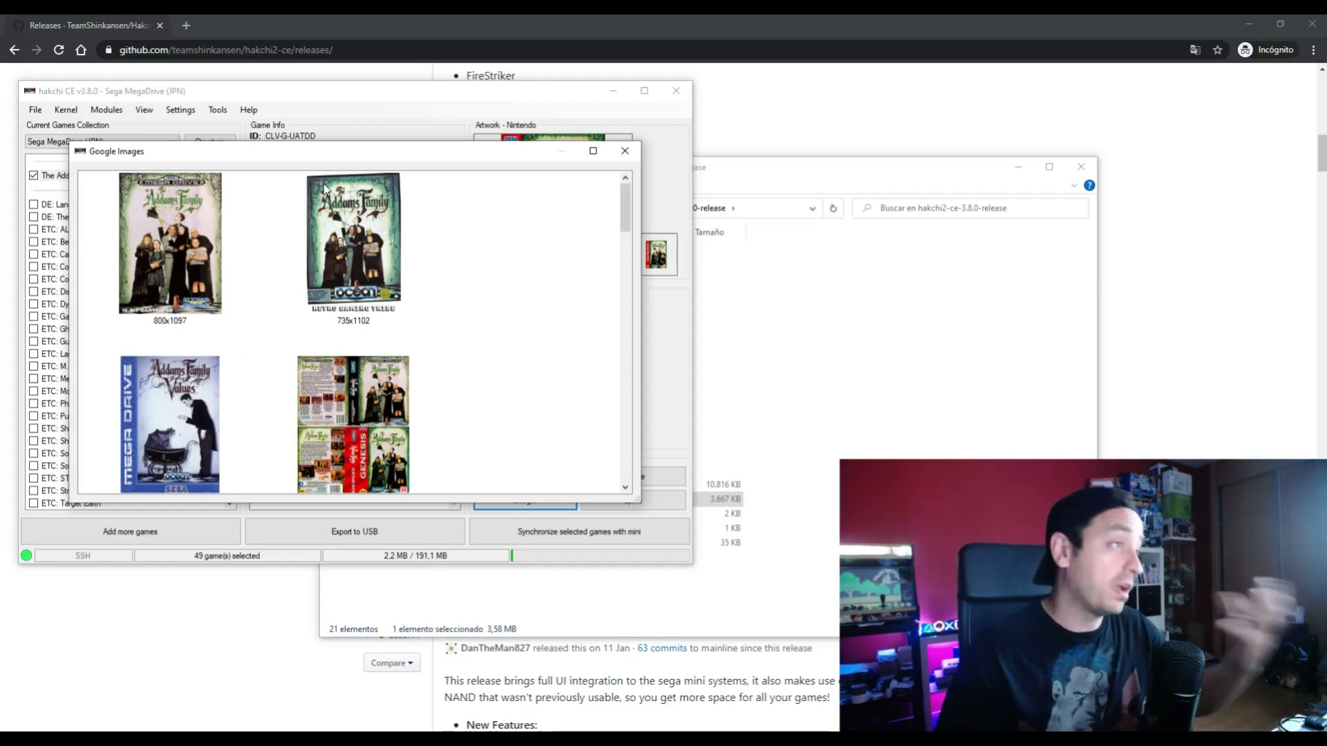
click(228, 297)
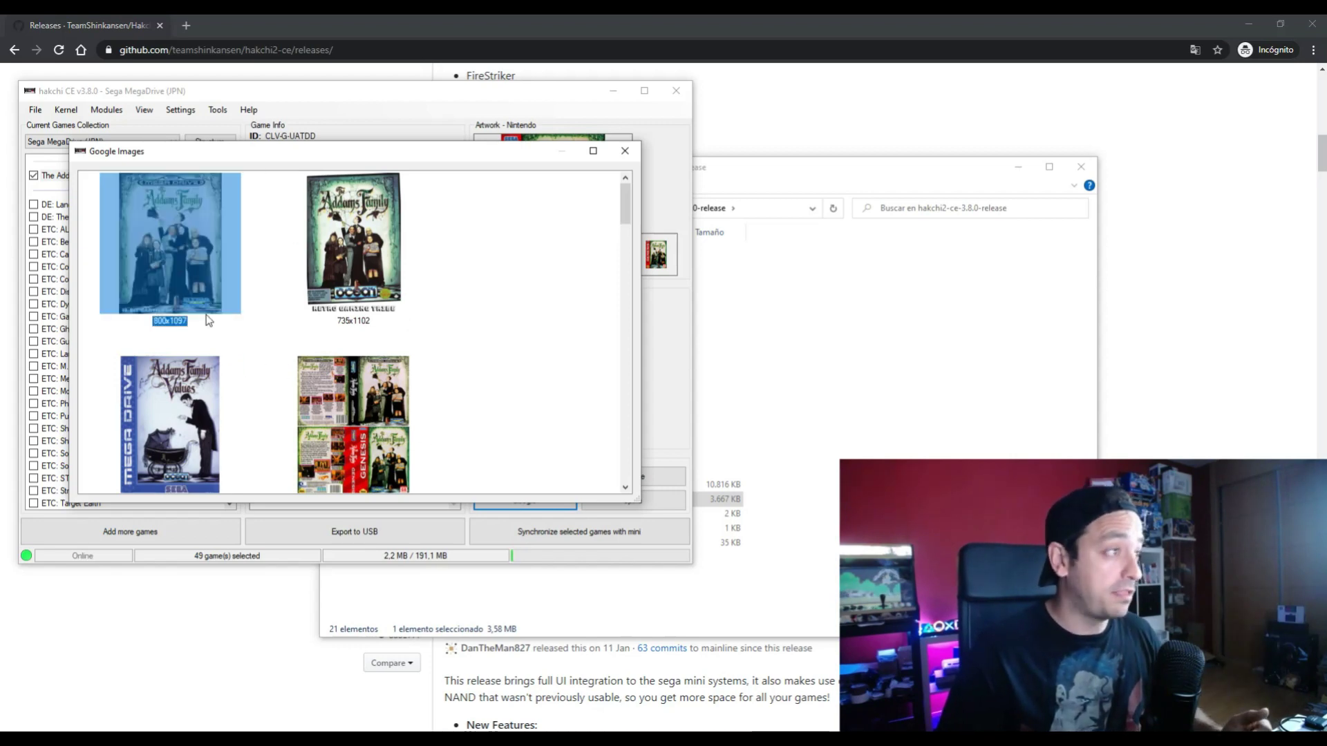
double_click(212, 284)
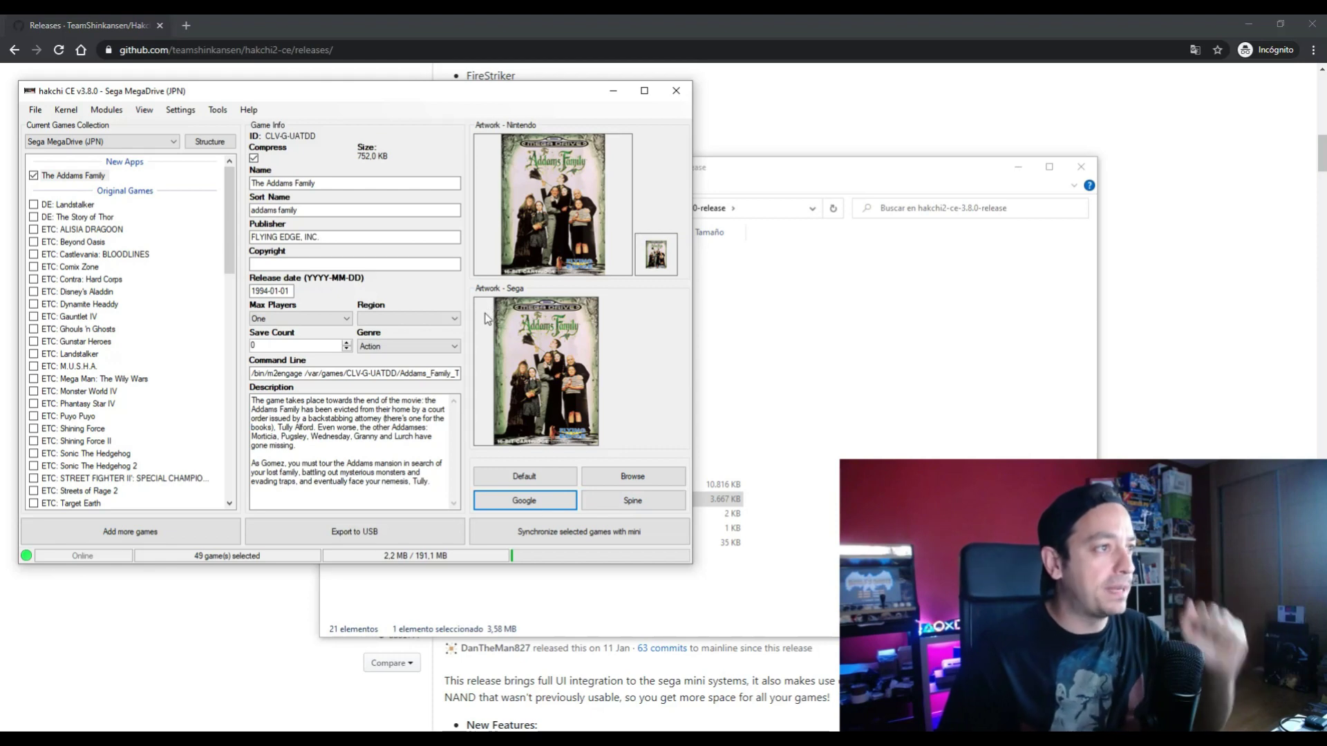
In the Spine Generator for The Addams Family, compare the Japan and EUR templates and choose EUR - Mega Drive (EUR, Grid).
click(633, 502)
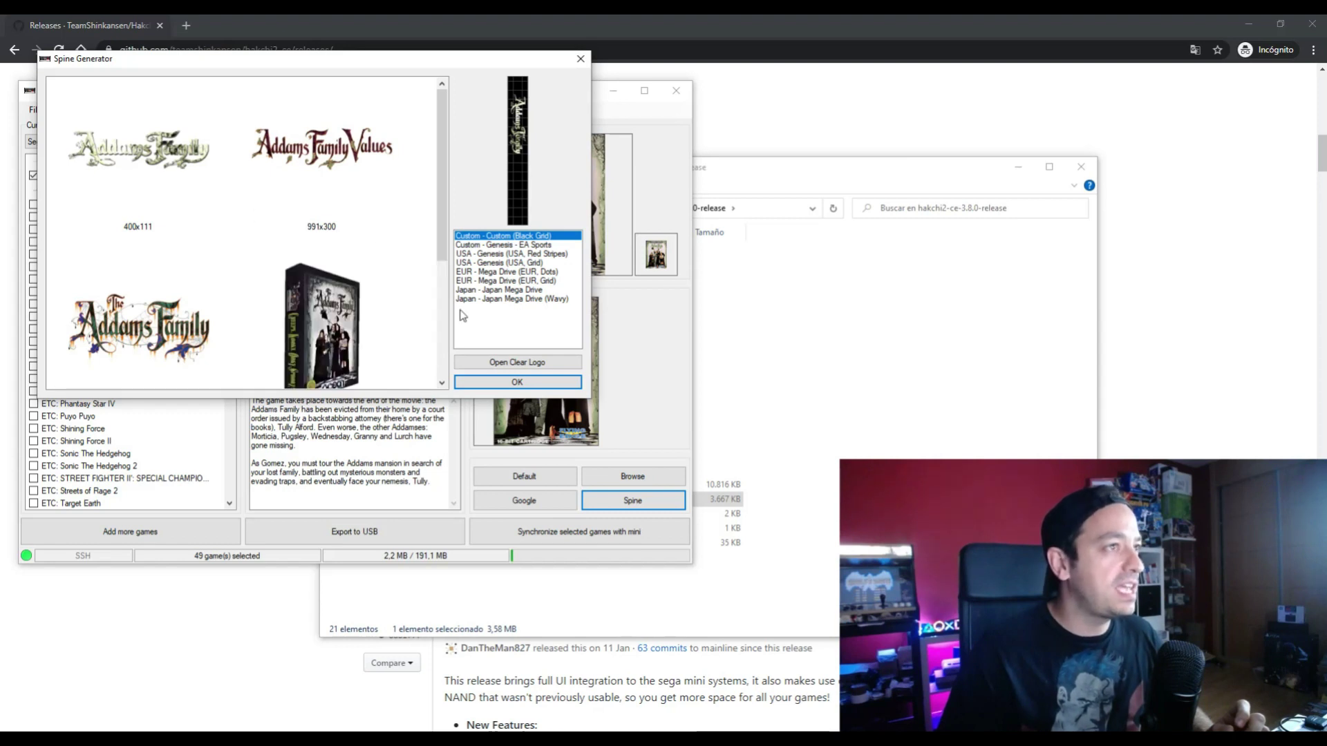
click(546, 299)
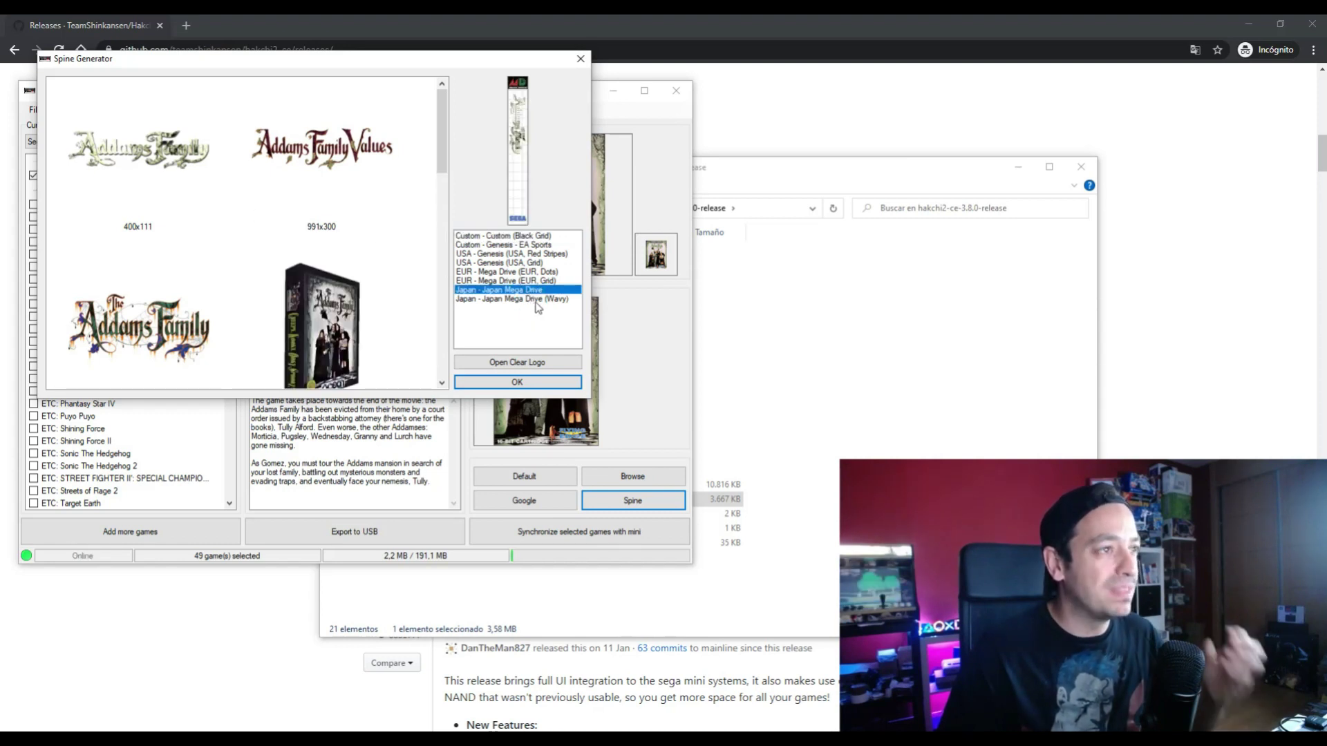
click(535, 290)
click(527, 280)
click(528, 273)
click(533, 281)
click(541, 272)
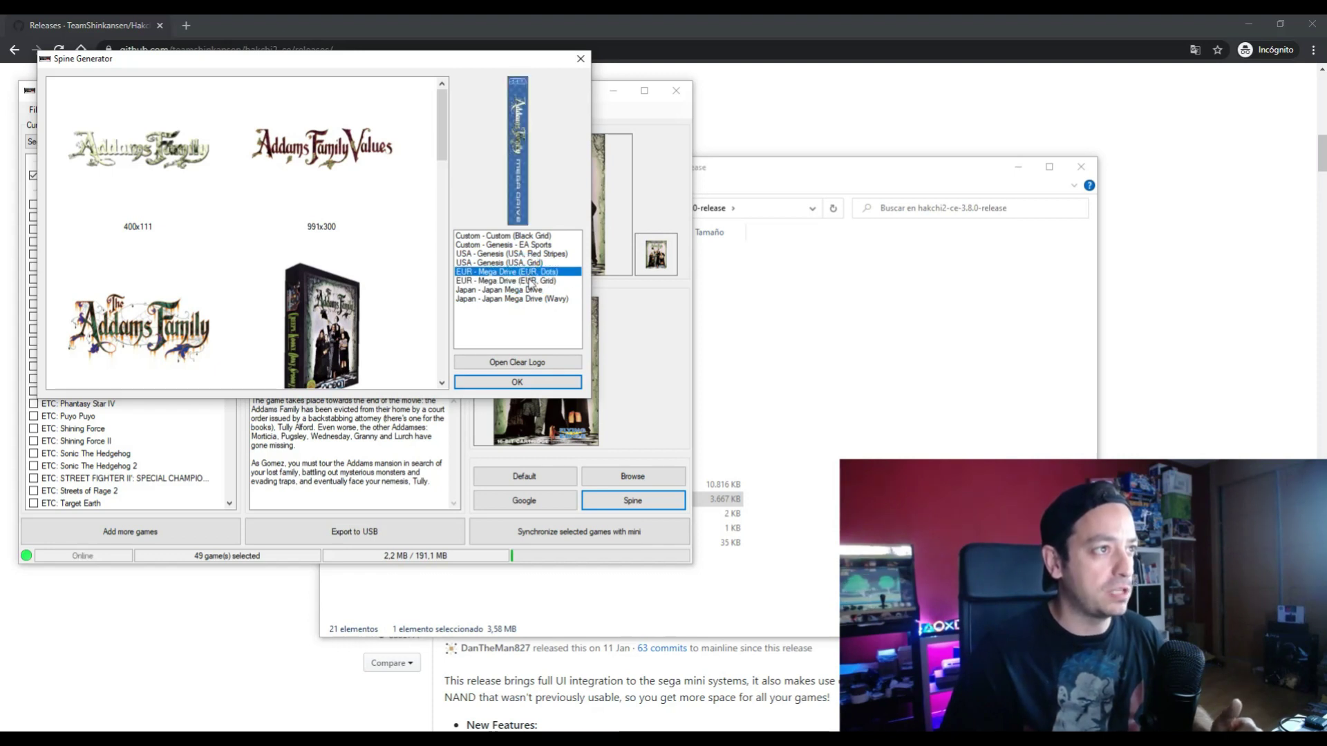
click(541, 281)
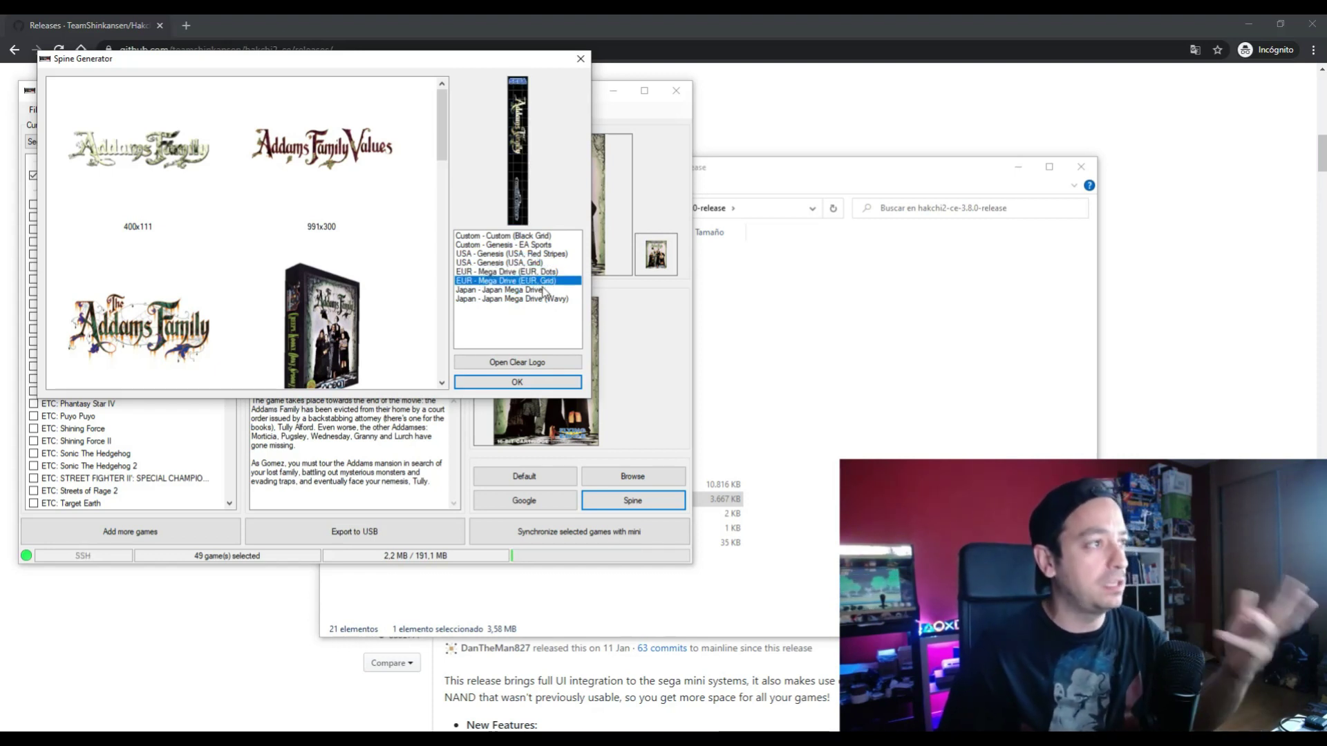
Use the 400x111 Addams Family logo on the spine and apply the spine to the game's artwork.
click(158, 186)
click(142, 331)
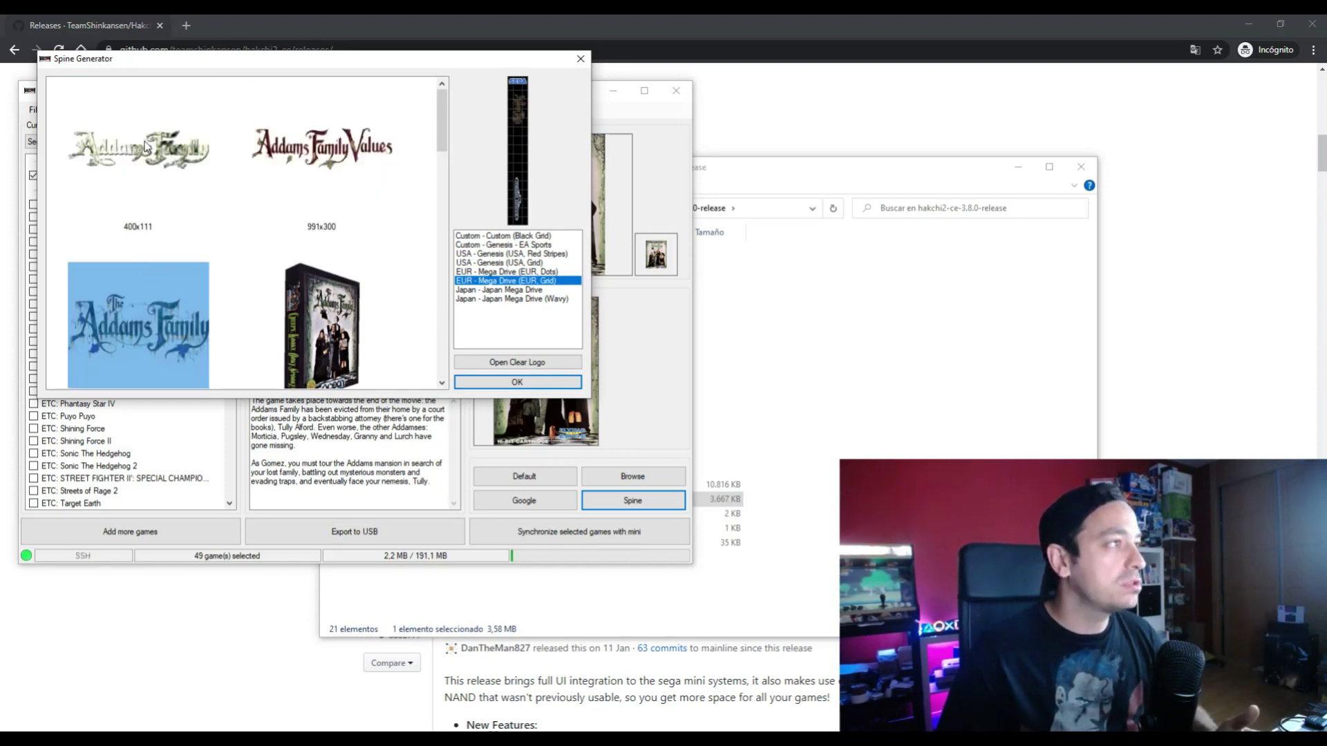
click(145, 166)
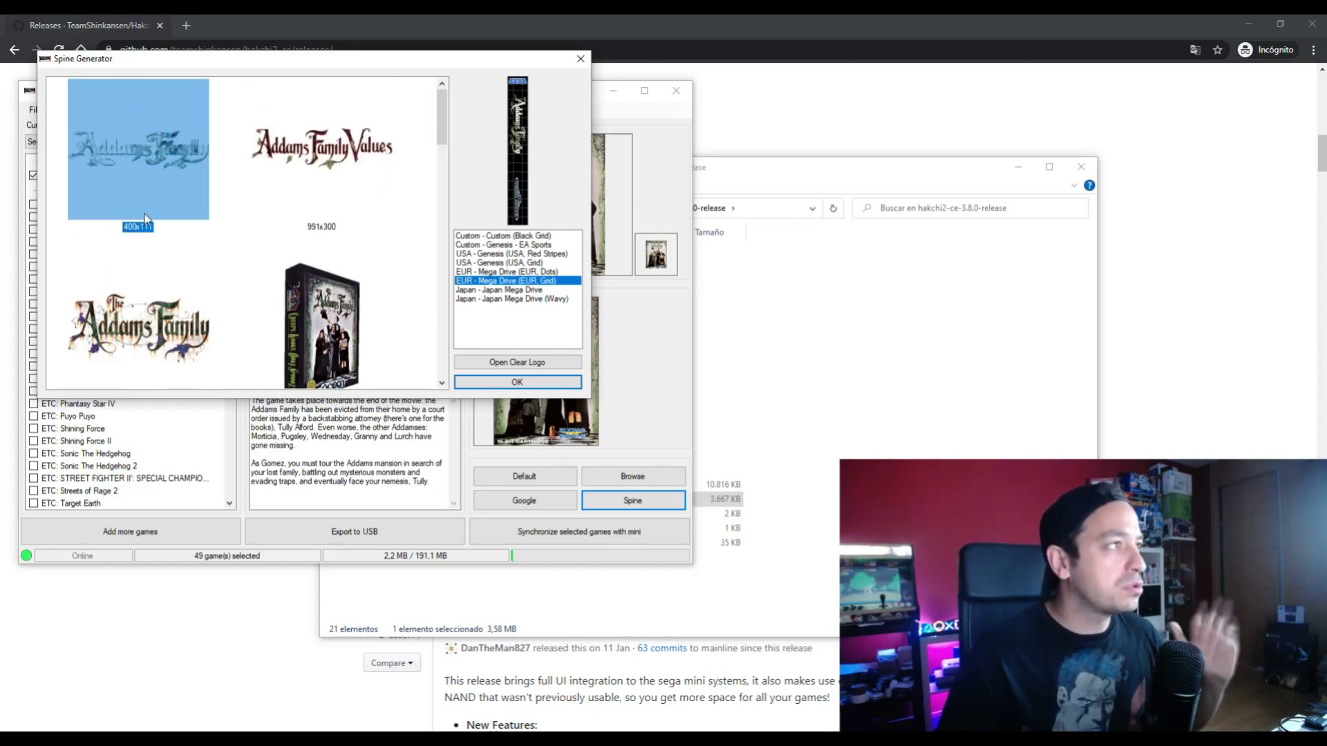
click(517, 383)
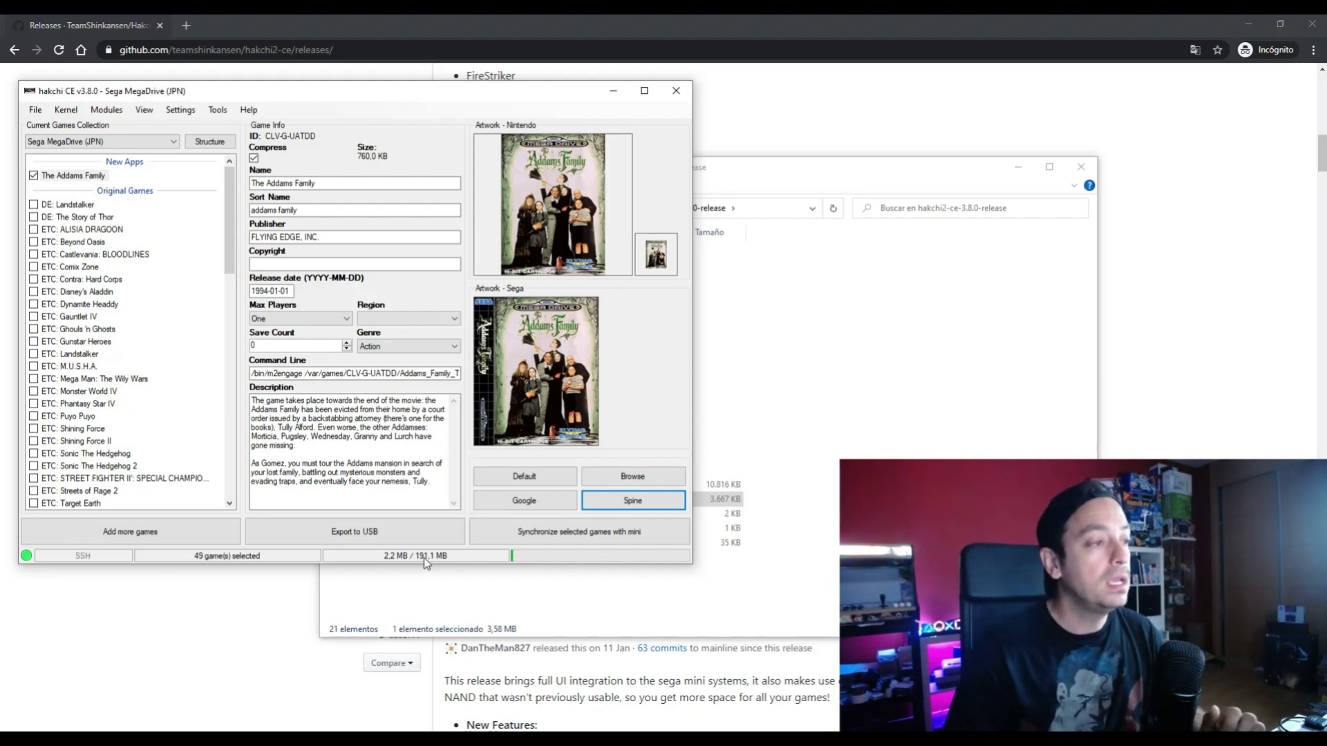
Toggle The Addams Family off and on to compare used space, and synchronize the selected games with the mini.
click(33, 176)
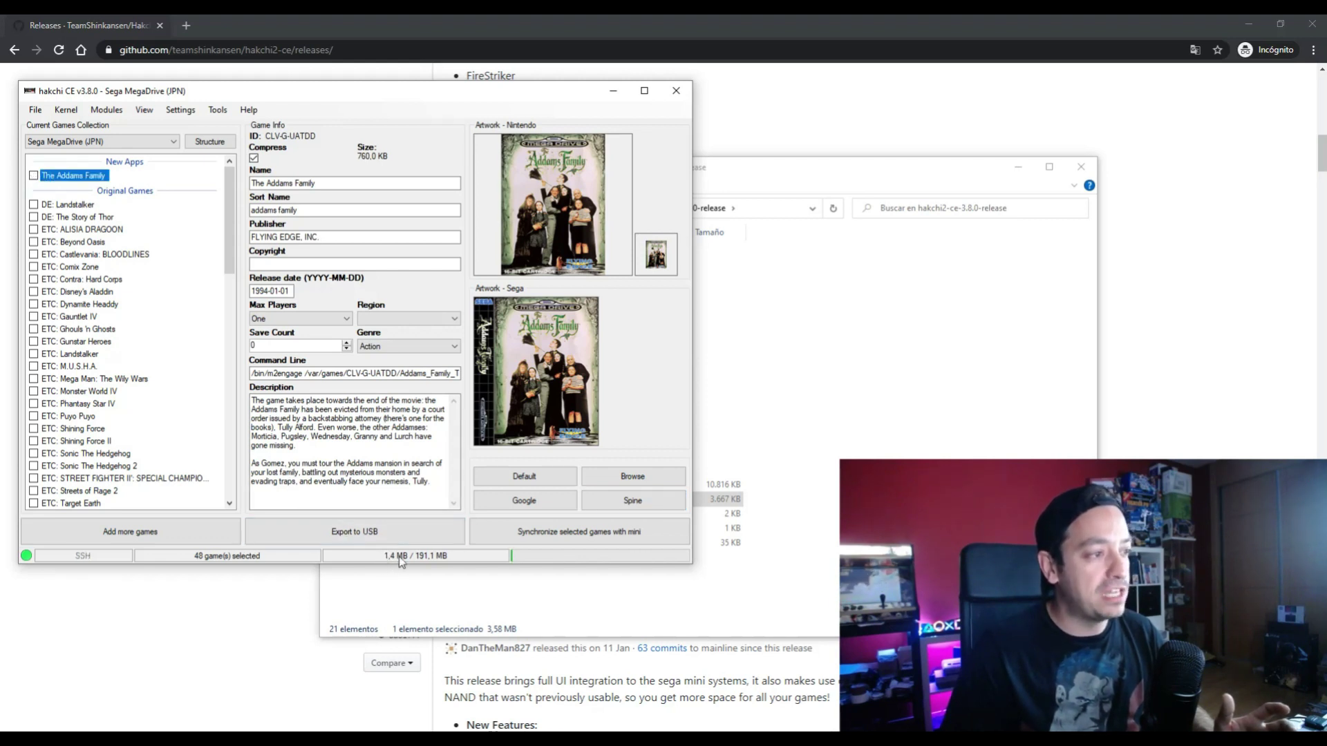
click(33, 175)
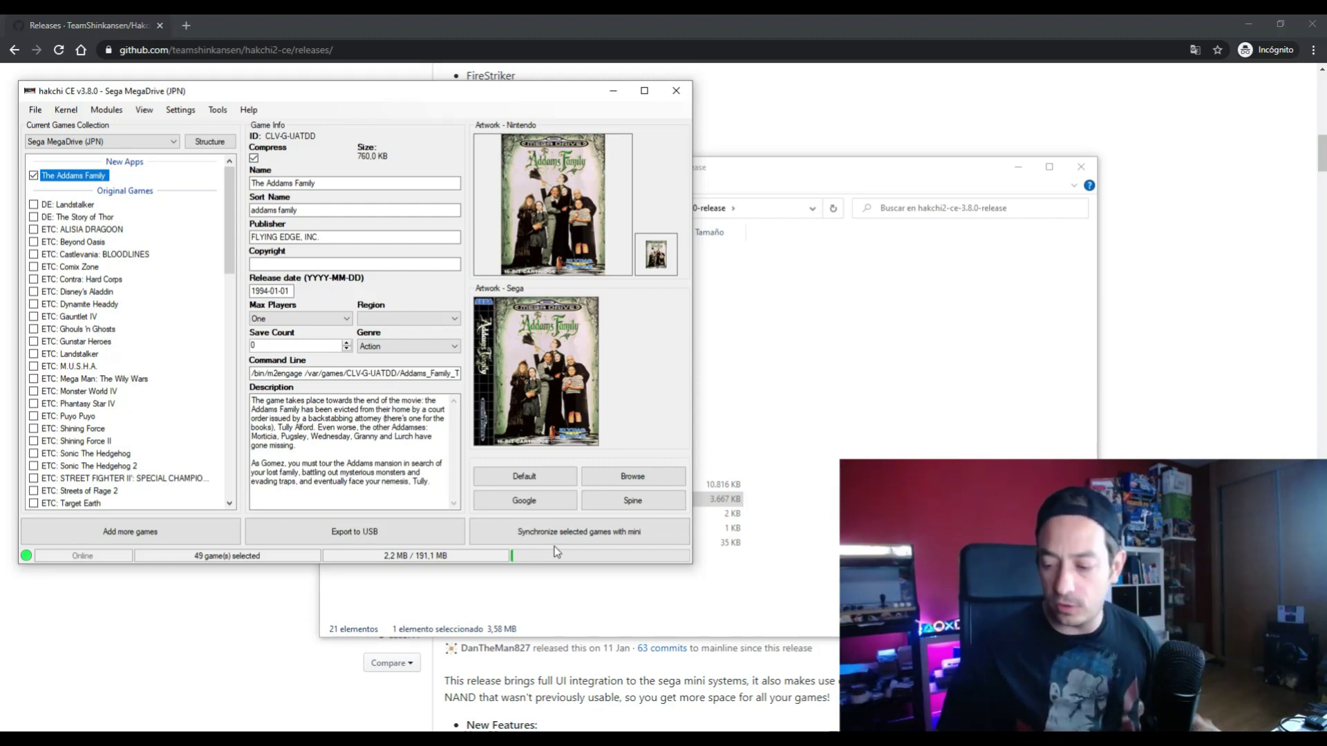
click(603, 539)
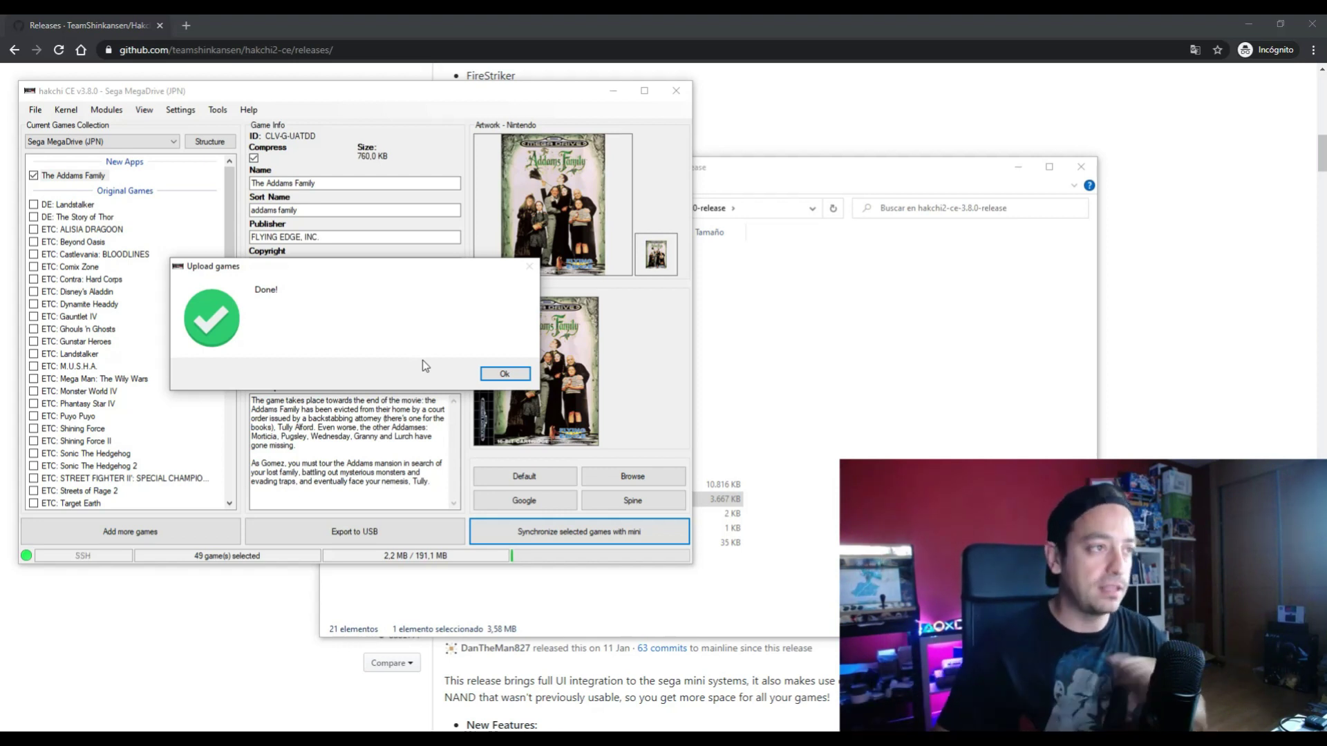
click(499, 374)
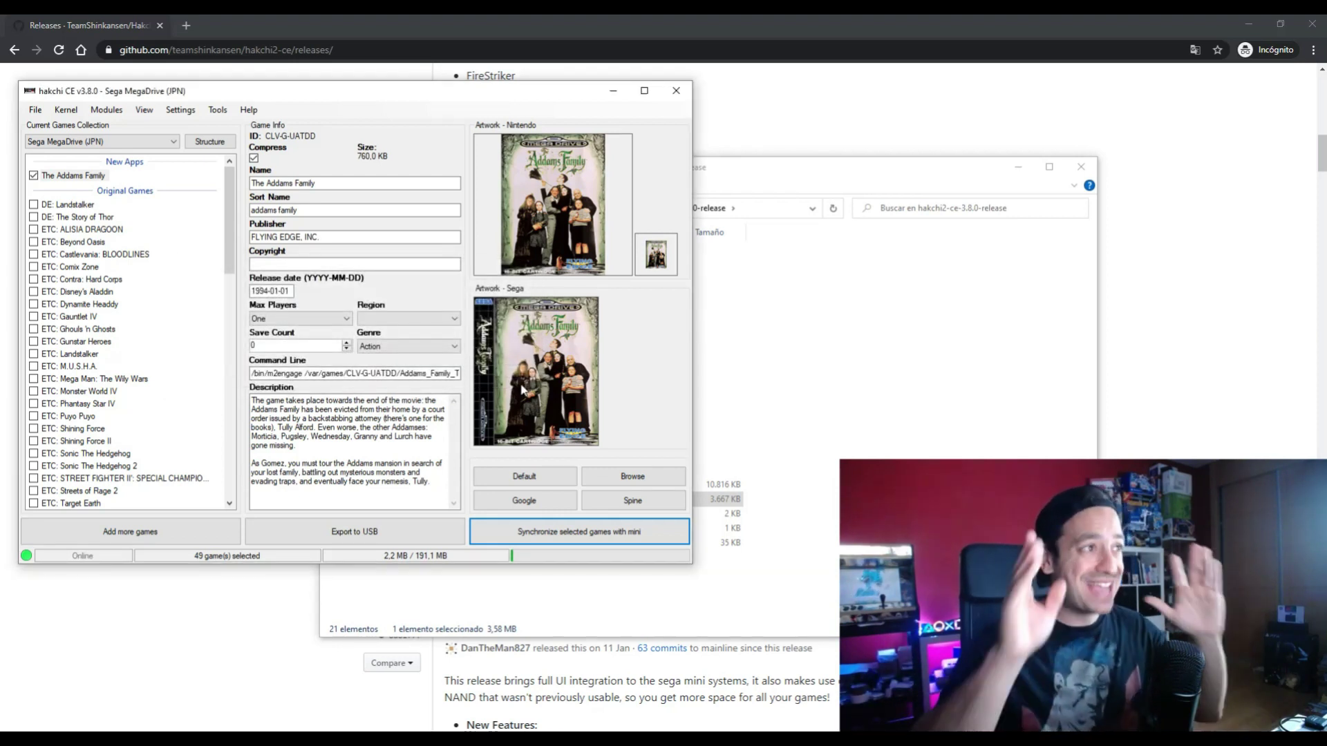